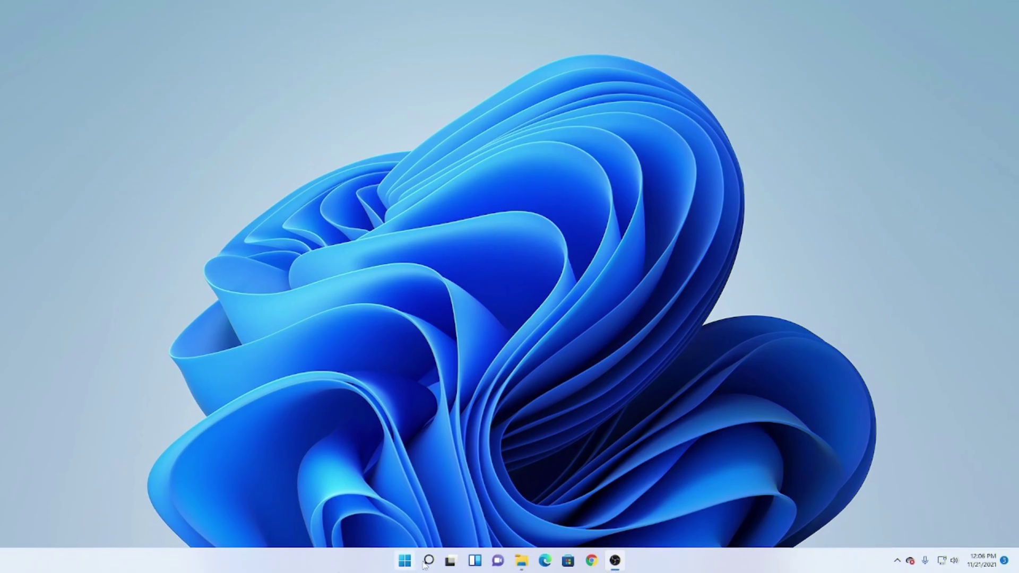
Search for "task manager" and launch Task Manager from the best match
left_click(436, 567)
type("ta")
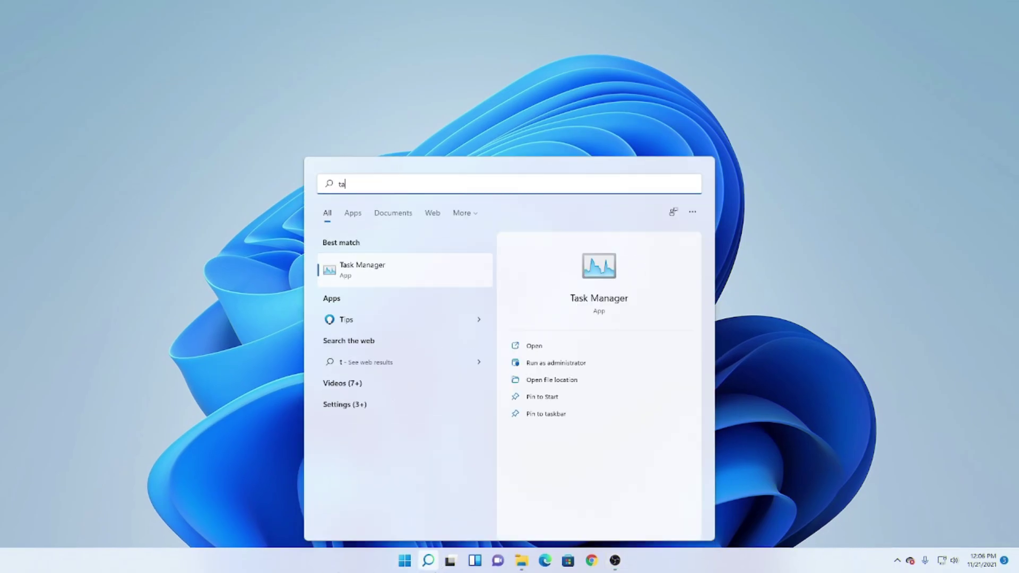
type("sk manager")
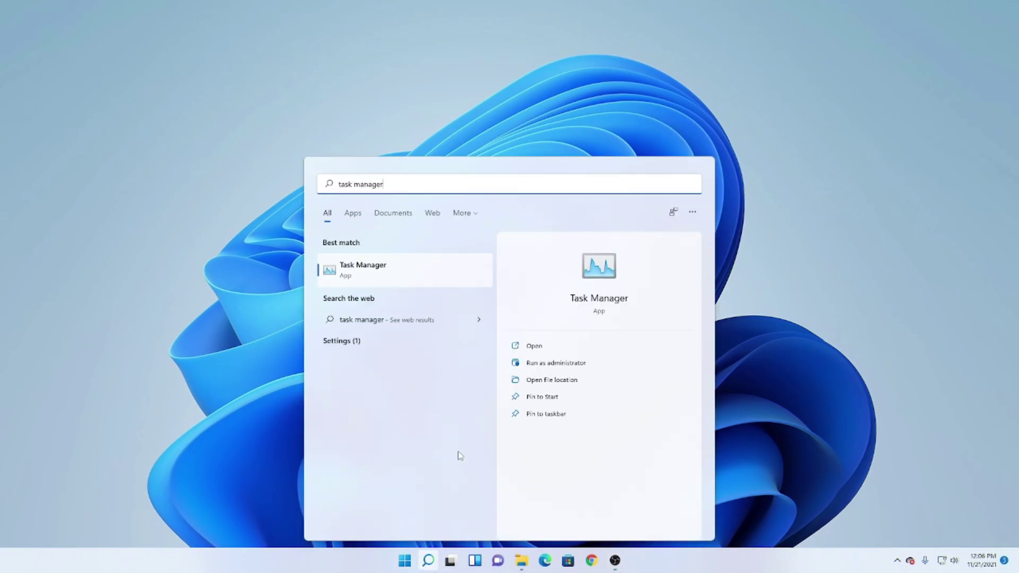
left_click(424, 282)
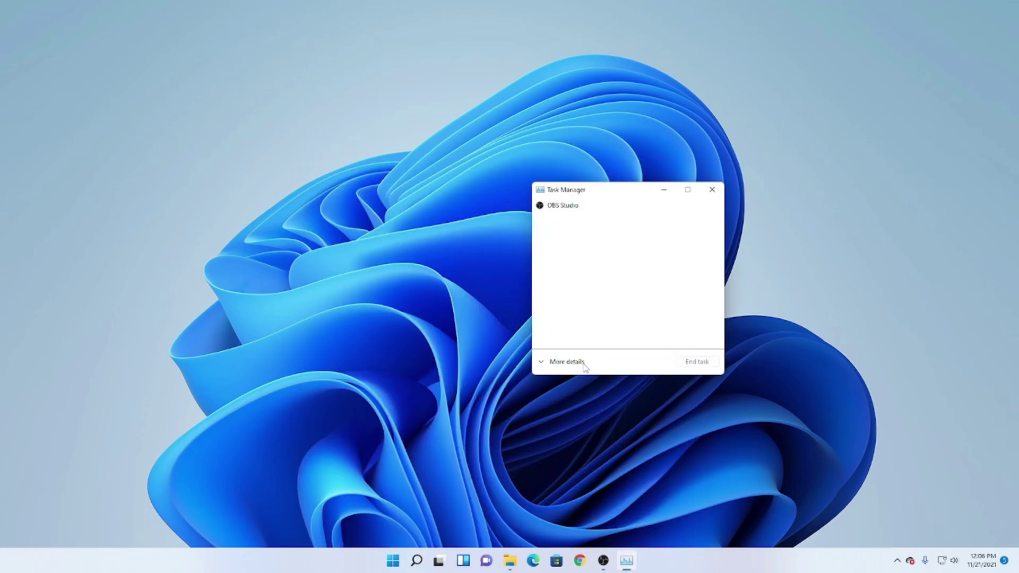
Expand Task Manager to full details and show the AMD Ryzen 7 3800X CPU performance graph
left_click(567, 362)
left_click(596, 217)
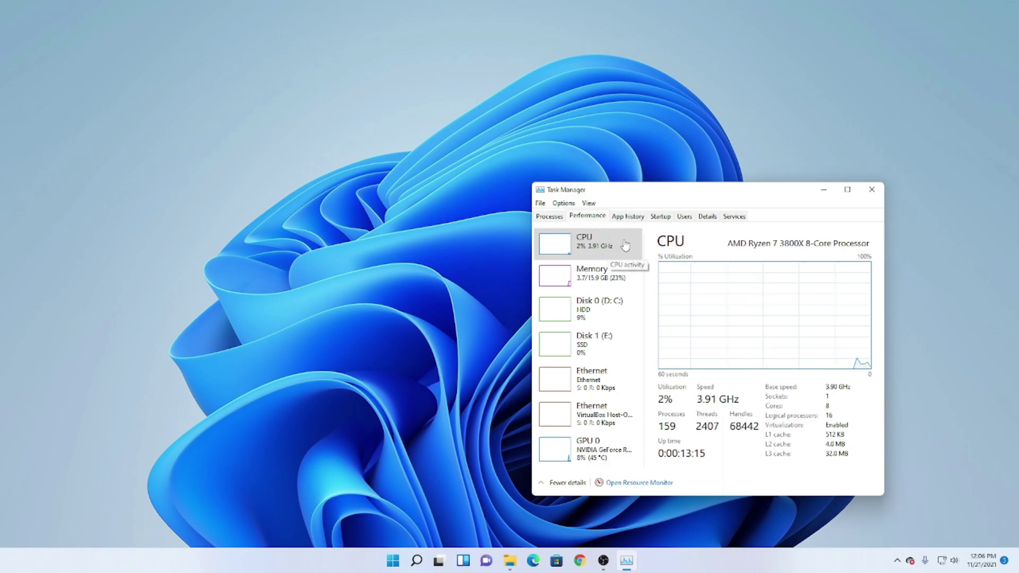